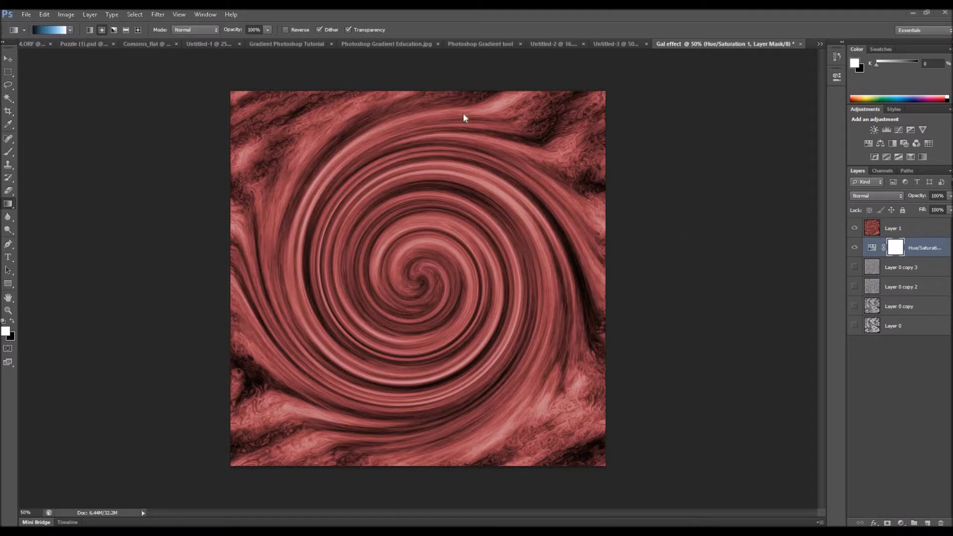
- View the blue swirl example in Untitled-3, and return to the red swirl in the Gal effect document
click(618, 43)
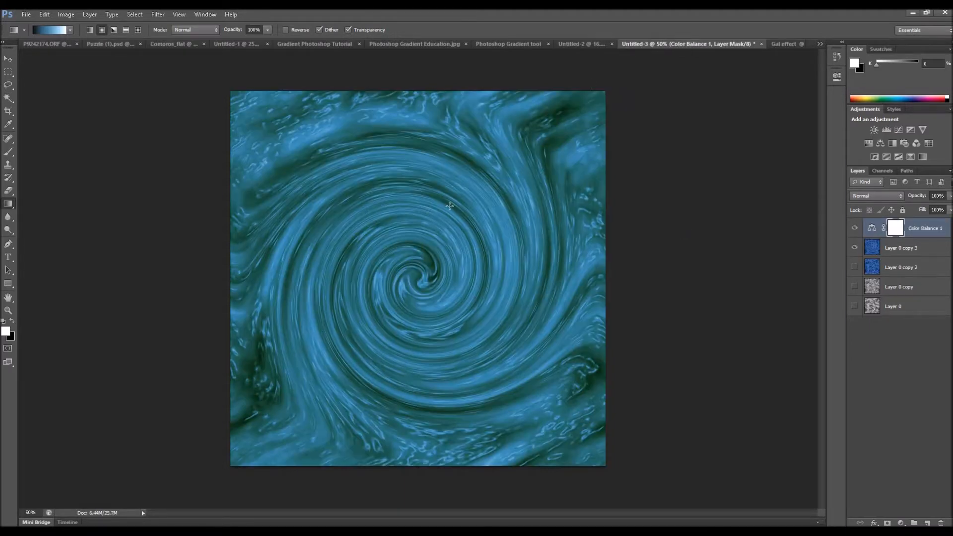
click(784, 44)
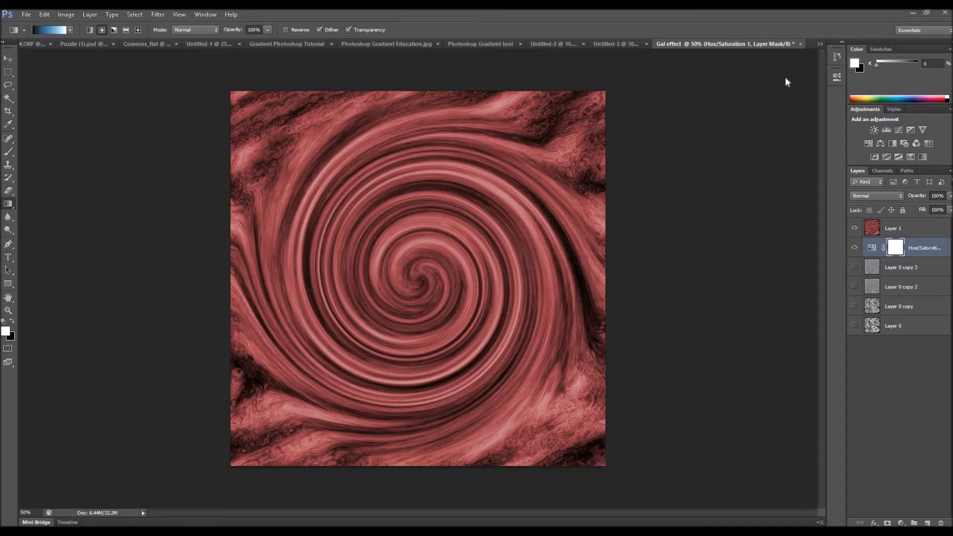
- Create a new 1500 x 1500 pixel document named Galaxy Effect at 72 pixels/inch, RGB Color, 8 bit, with white background contents
click(26, 15)
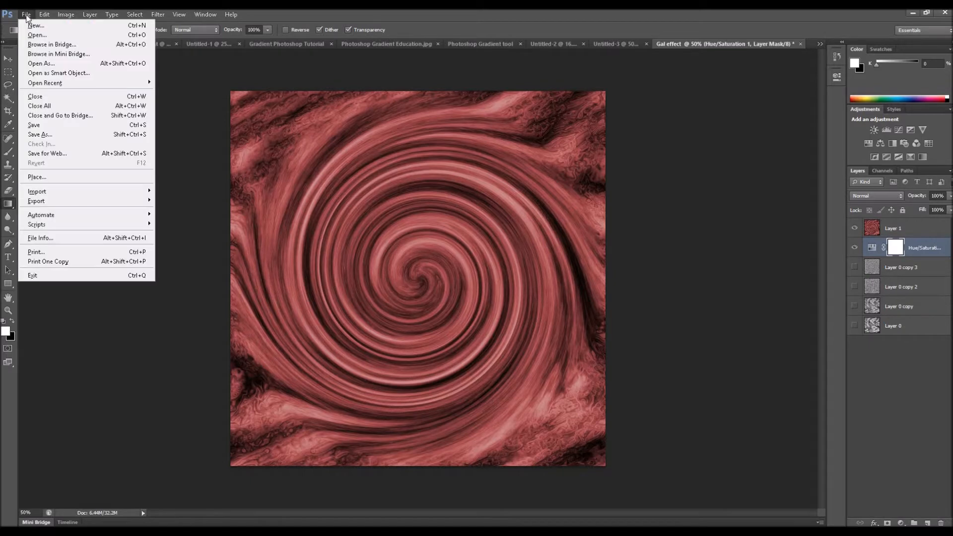
click(243, 139)
key(ctrl+n)
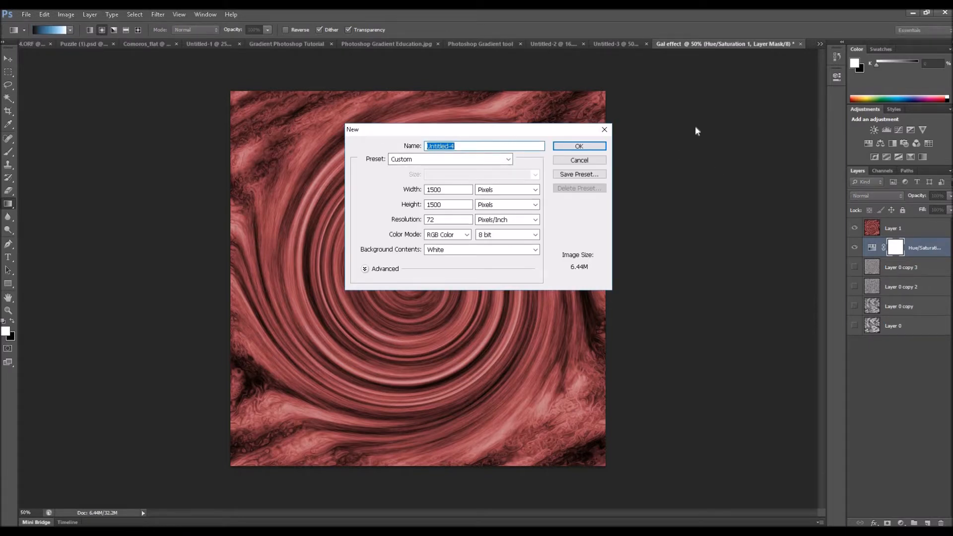
text(Gal)
text(axy Effect)
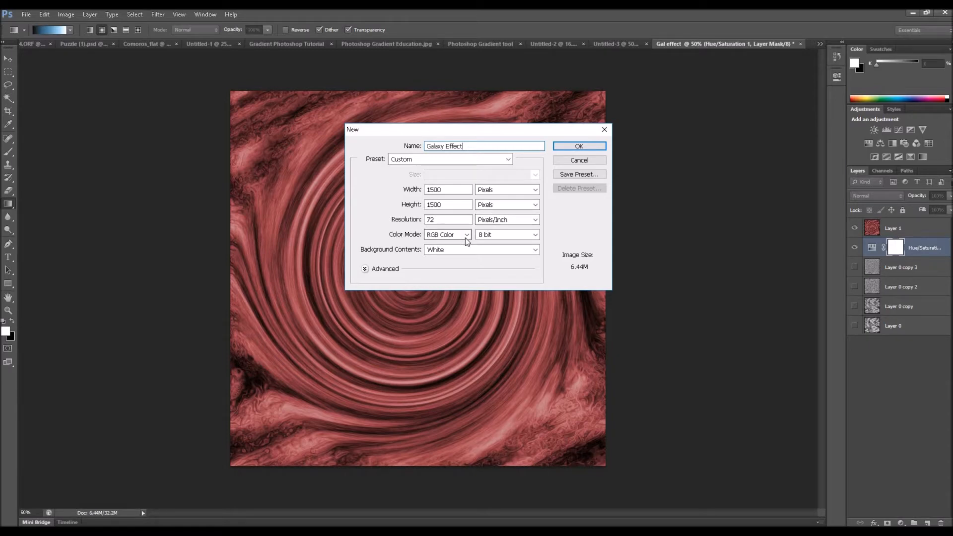
click(595, 146)
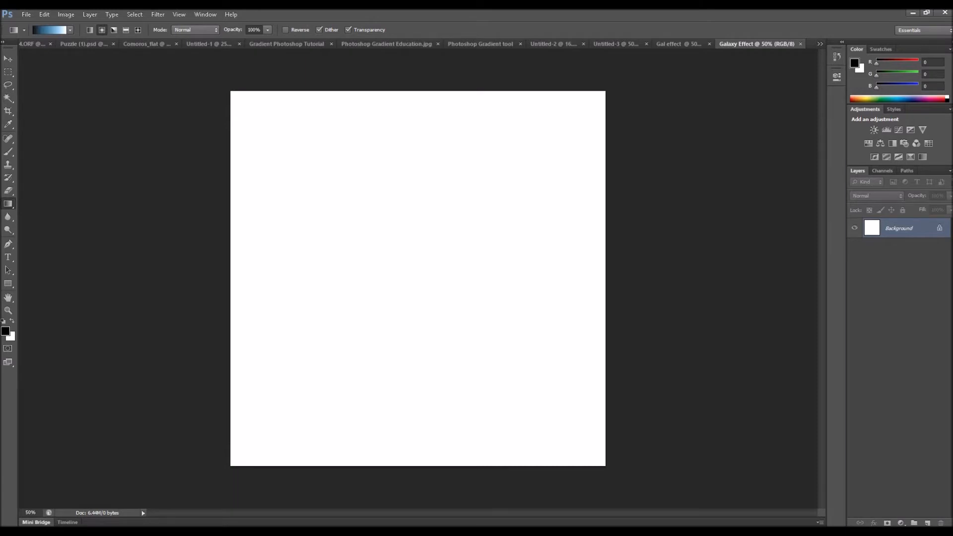
- Render the Clouds filter on the white background layer using black and white
click(157, 14)
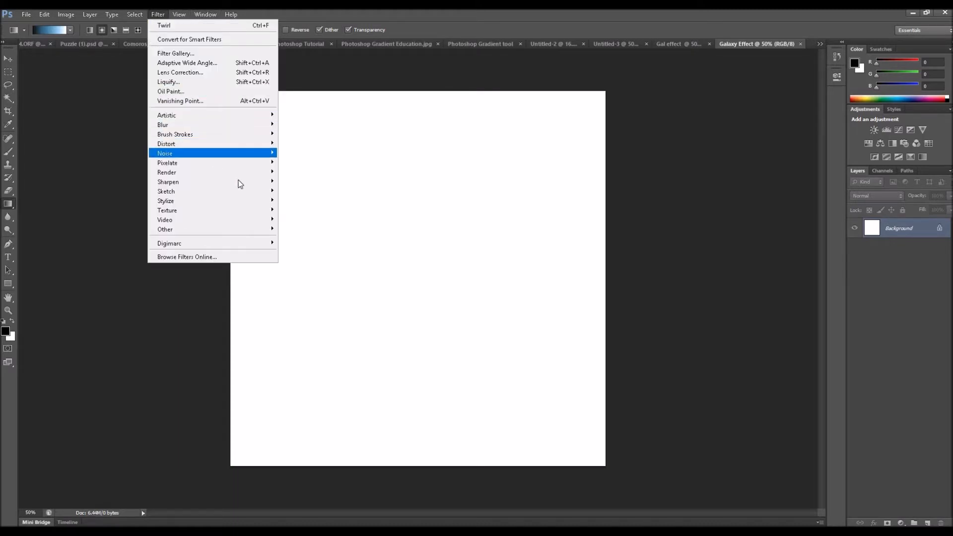
mouse_move(240, 173)
click(117, 171)
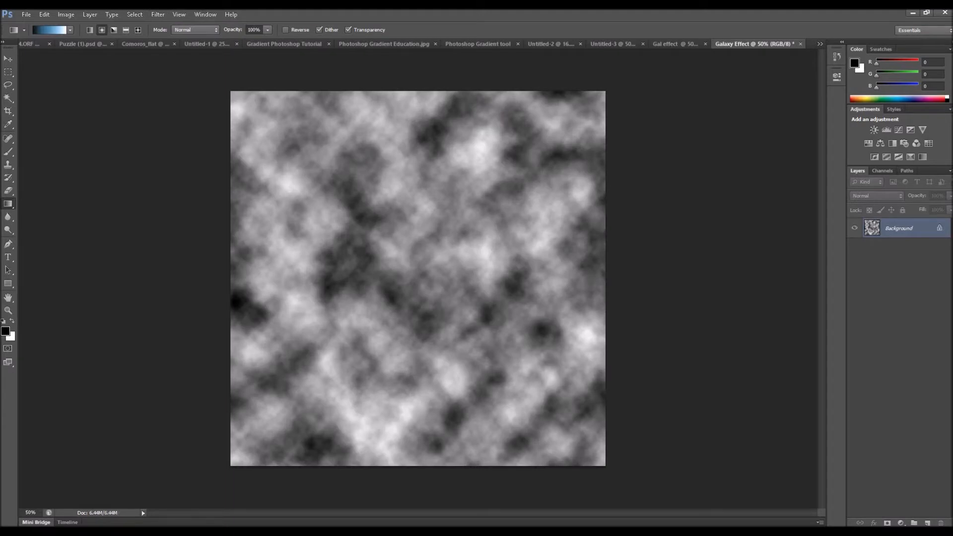
- Apply the Shear distortion to the clouds with an S-shaped curve and undefined areas set to Wrap Around
click(159, 16)
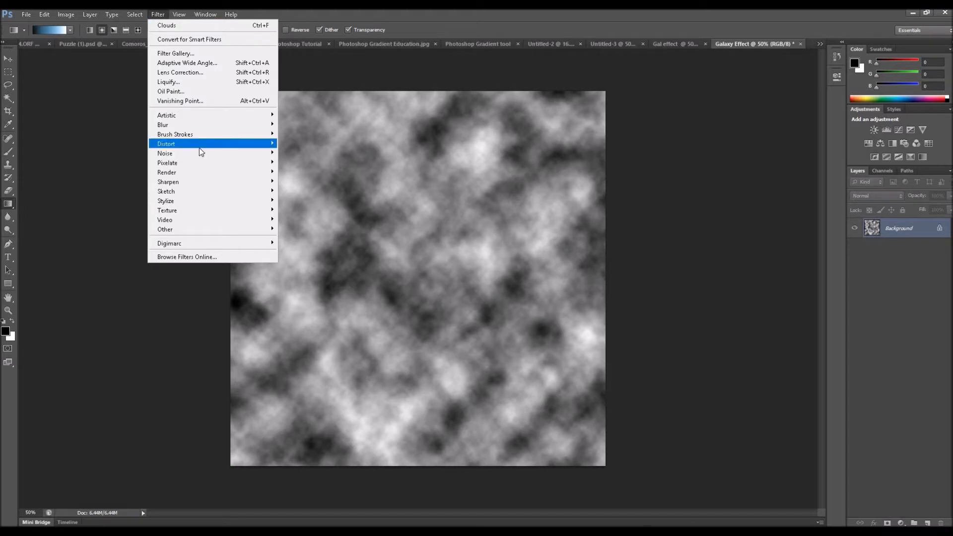
mouse_move(200, 150)
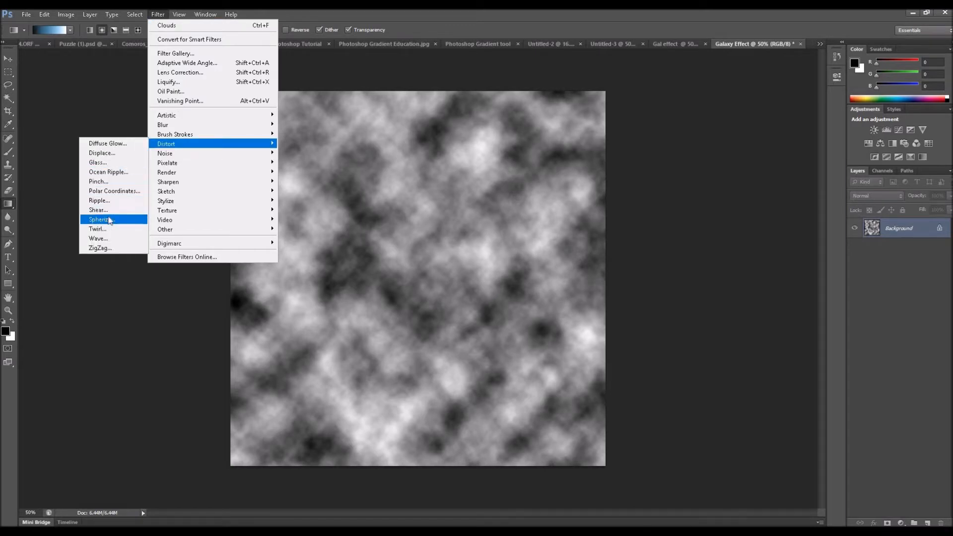
click(102, 210)
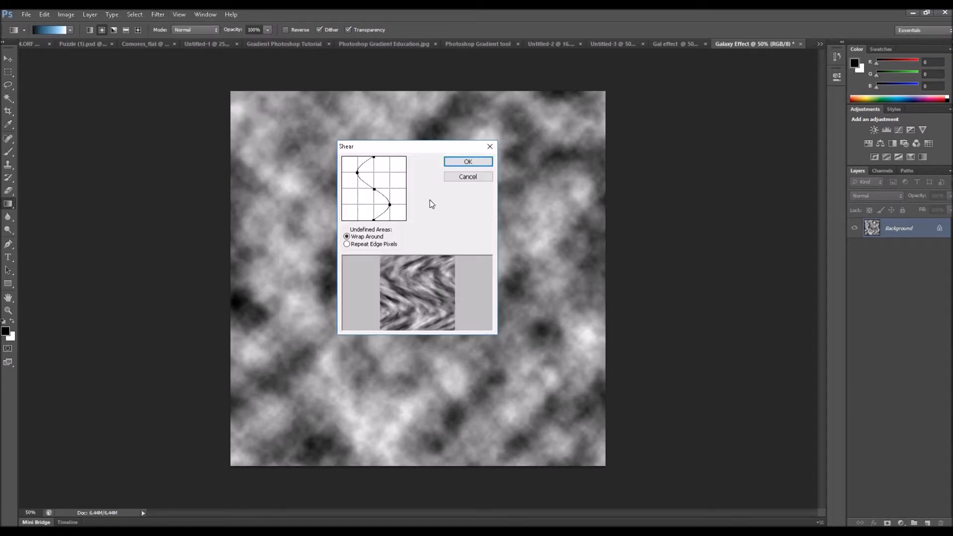
drag(358, 174, 373, 172)
mouse_move(388, 206)
mouse_down()
mouse_move(371, 205)
mouse_move(390, 206)
mouse_up()
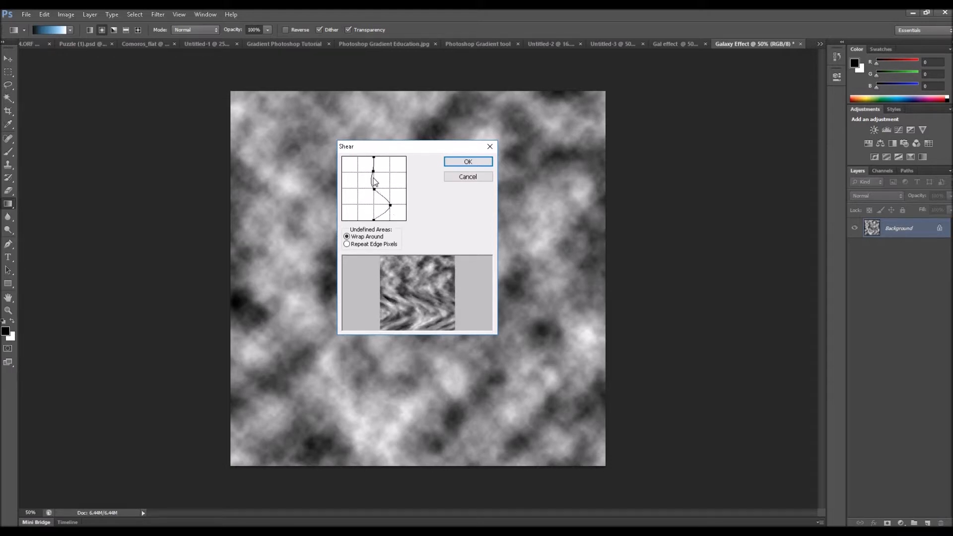
drag(373, 172, 358, 172)
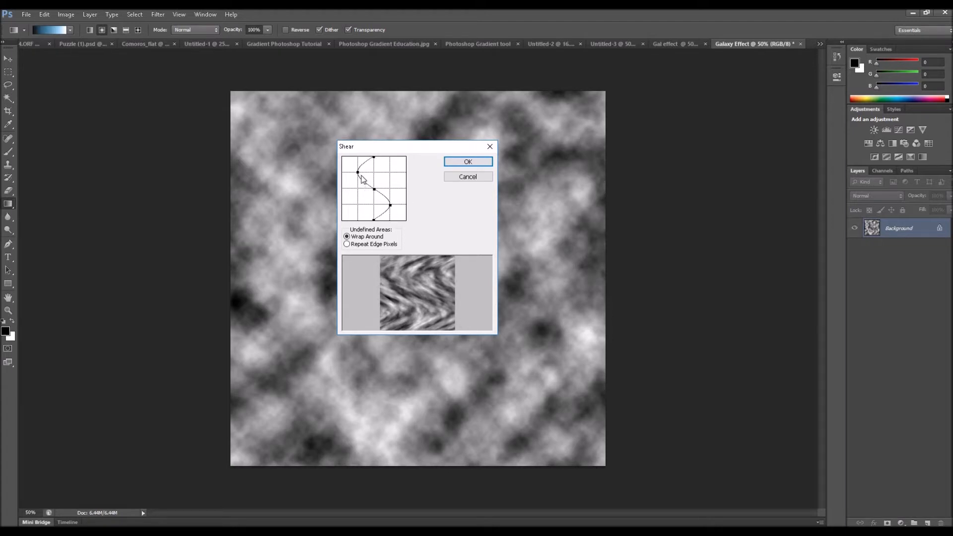
click(468, 163)
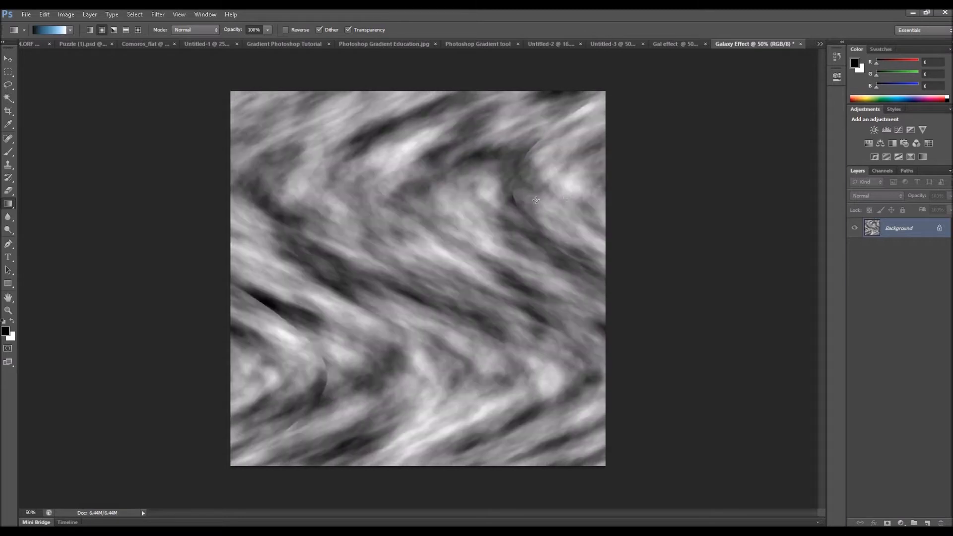
- Unlock the background layer and duplicate it
drag(935, 230, 943, 519)
drag(877, 232, 927, 522)
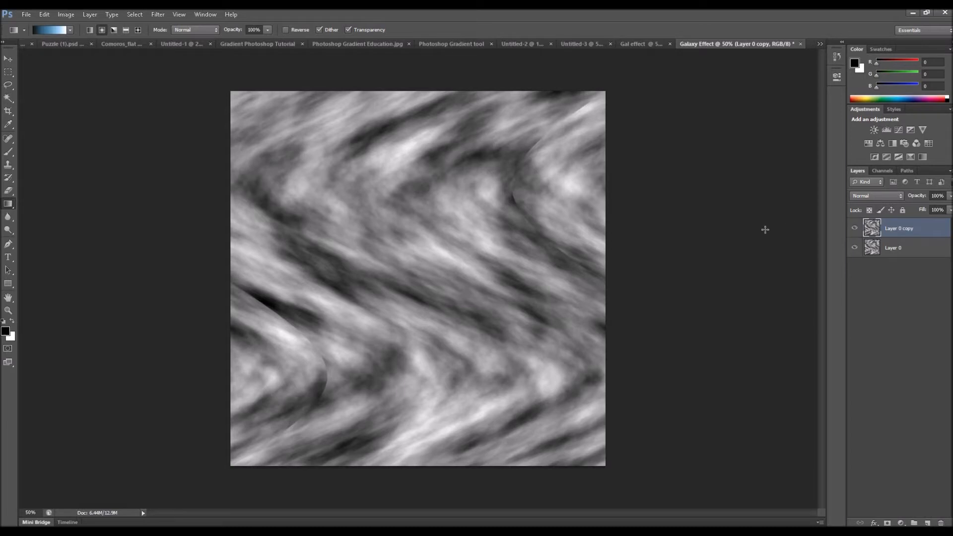
- Rename the duplicated layer as Shear
double_click(906, 229)
key(BackSpace)
text(Shear)
click(894, 296)
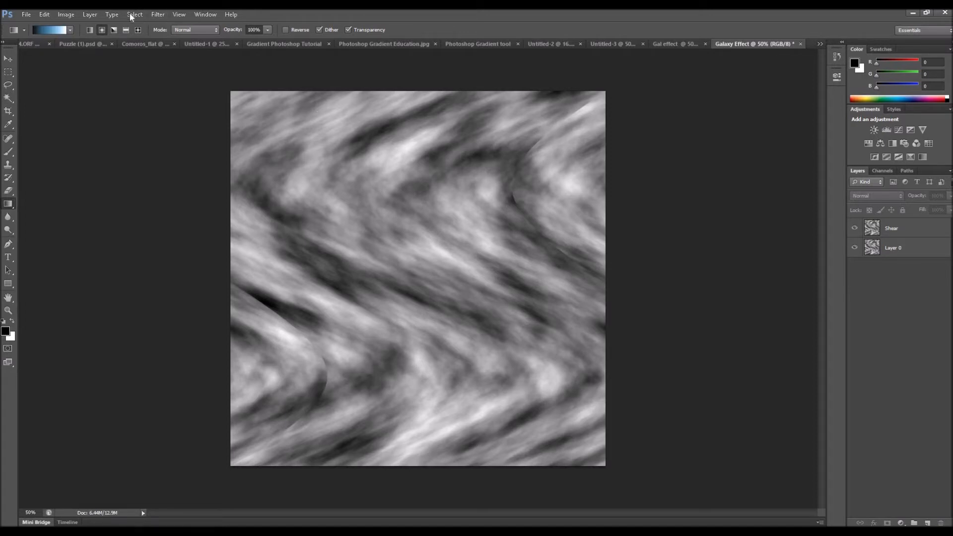
- Apply the Plastic Wrap filter to the Shear layer with highlight strength 13, detail 7 and smoothness 6
click(157, 14)
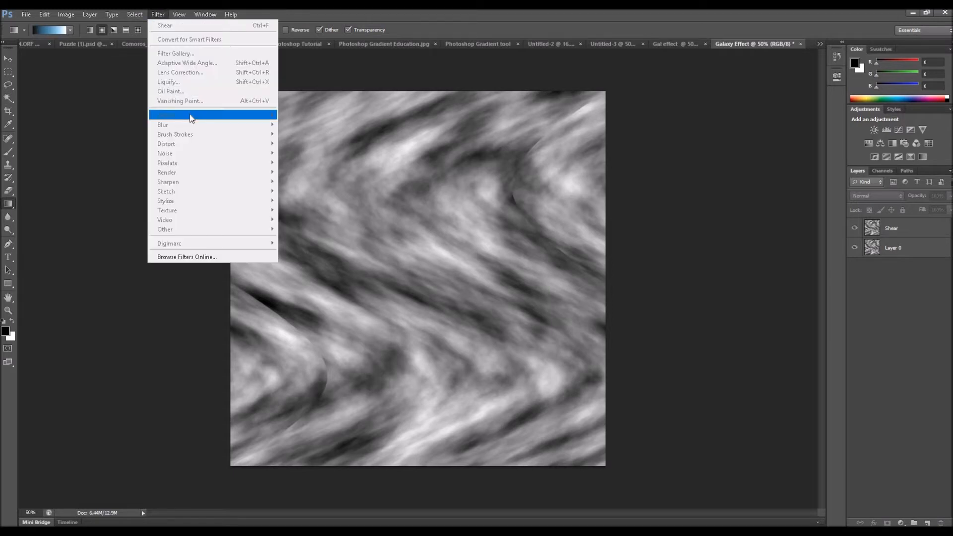
click(880, 242)
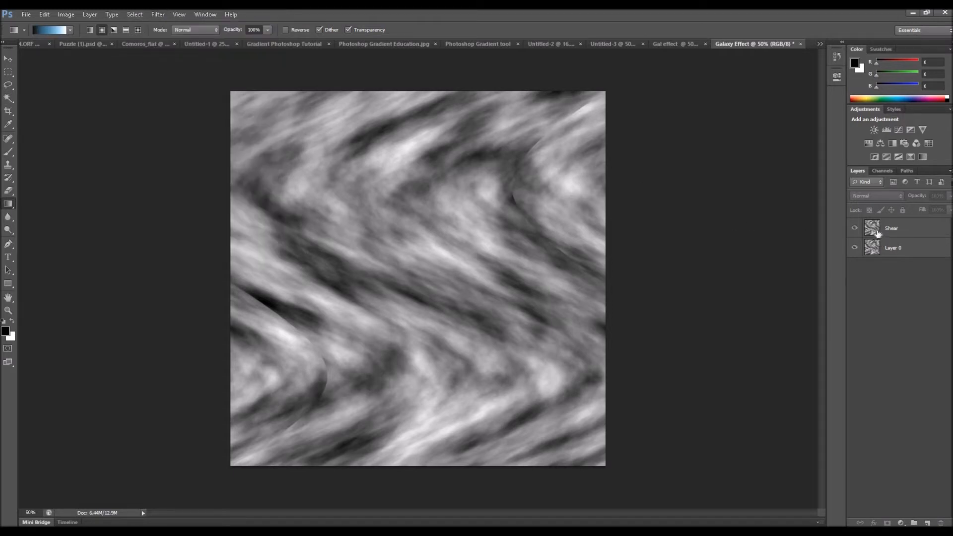
click(878, 233)
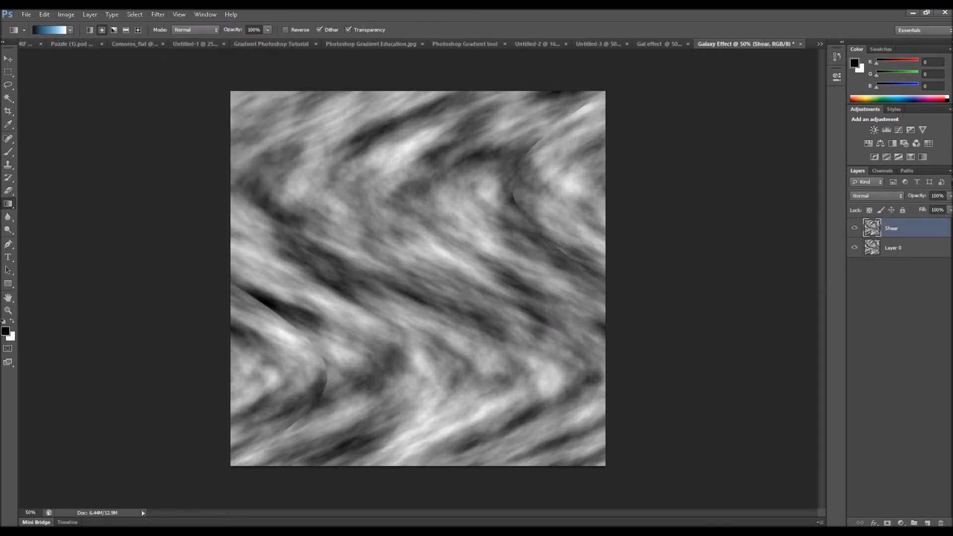
click(158, 15)
mouse_move(197, 115)
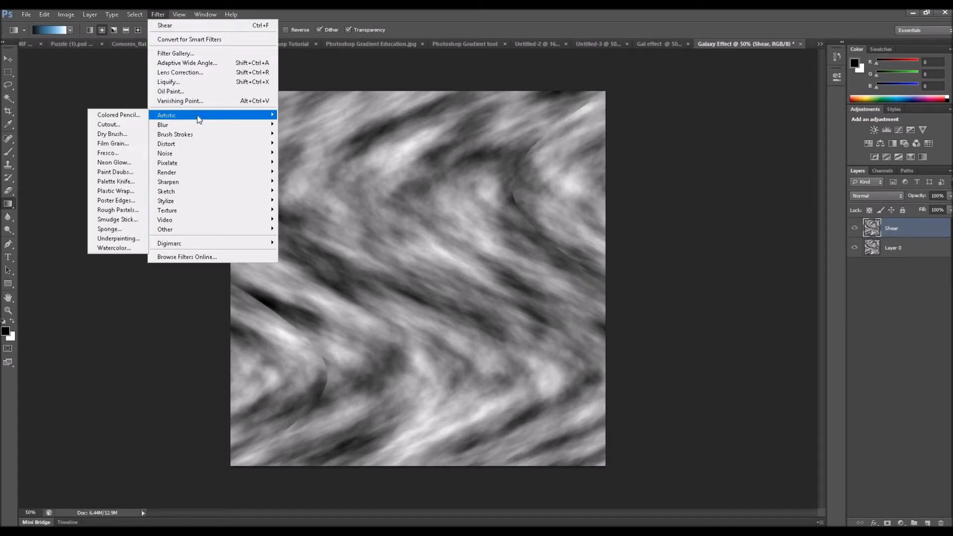
click(117, 192)
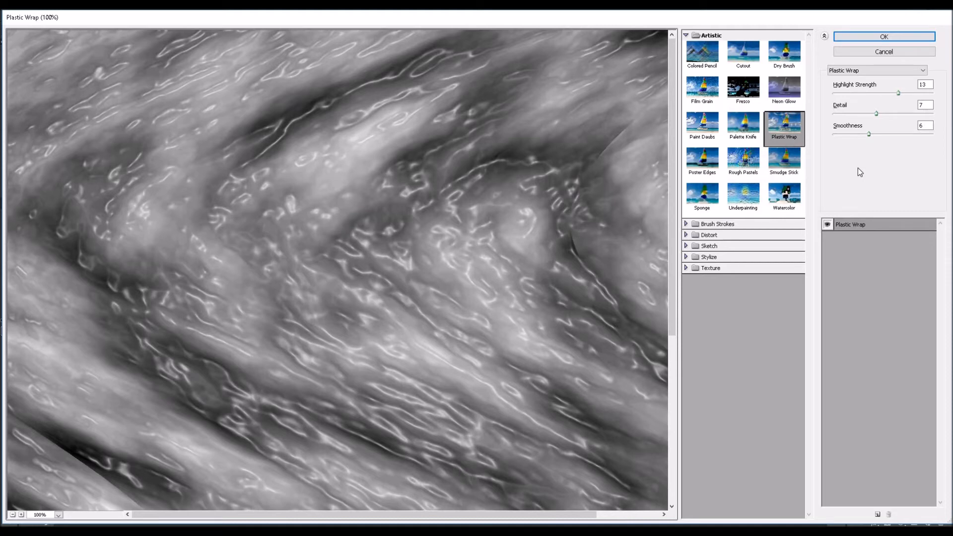
click(893, 37)
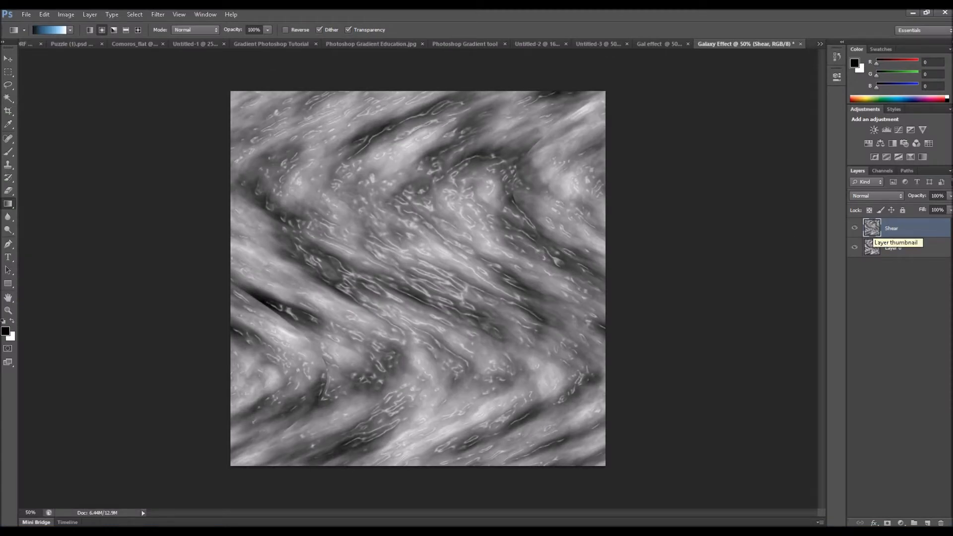
- Set the Shear layer's blend mode to Soft Light and check the effect by toggling Layer 0's visibility off and on
click(899, 196)
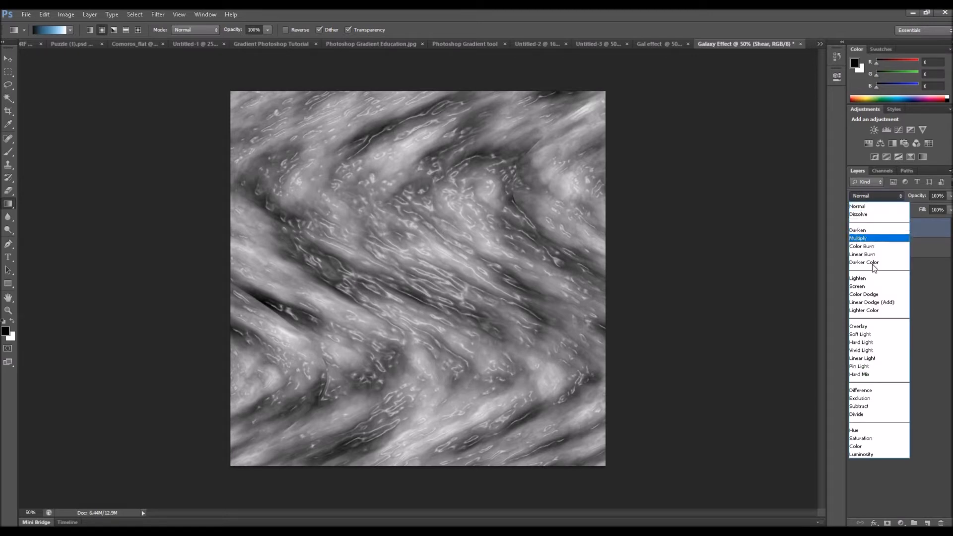
click(871, 334)
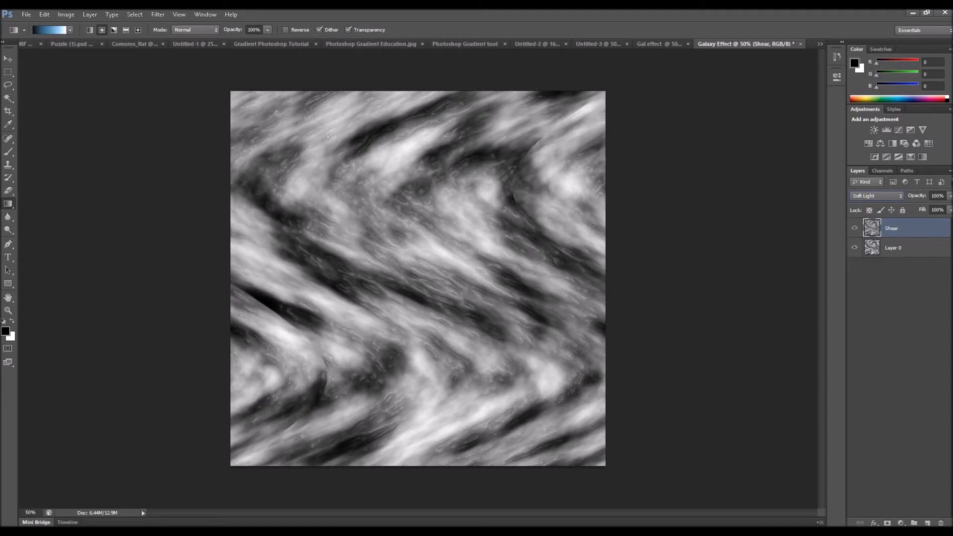
click(854, 247)
click(854, 247)
- Duplicate the Shear layer and name the copy Plastic wrp
drag(877, 230, 928, 522)
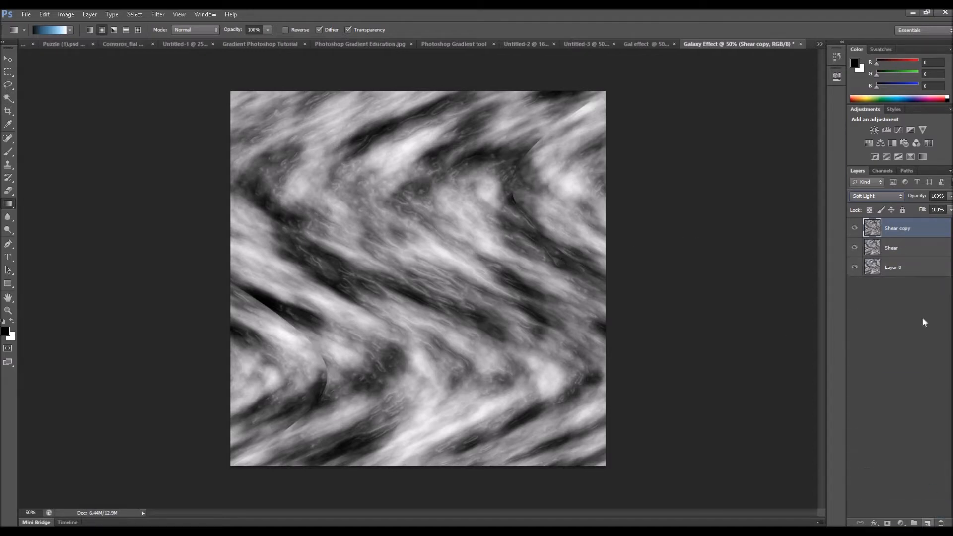
double_click(908, 228)
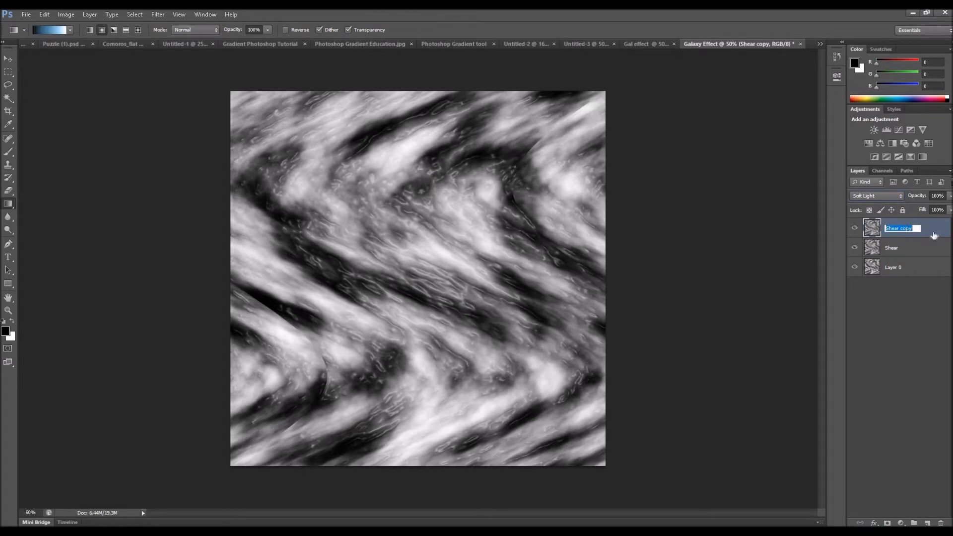
text(Plastic wrp)
key(Return)
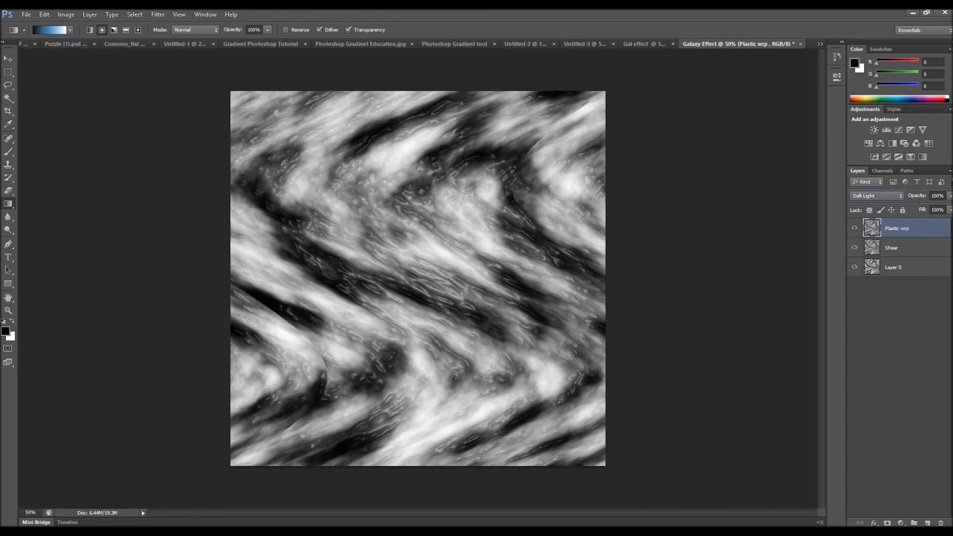
- Apply the Chrome sketch filter to the Plastic wrp layer with detail 6 and smoothness 6
click(158, 15)
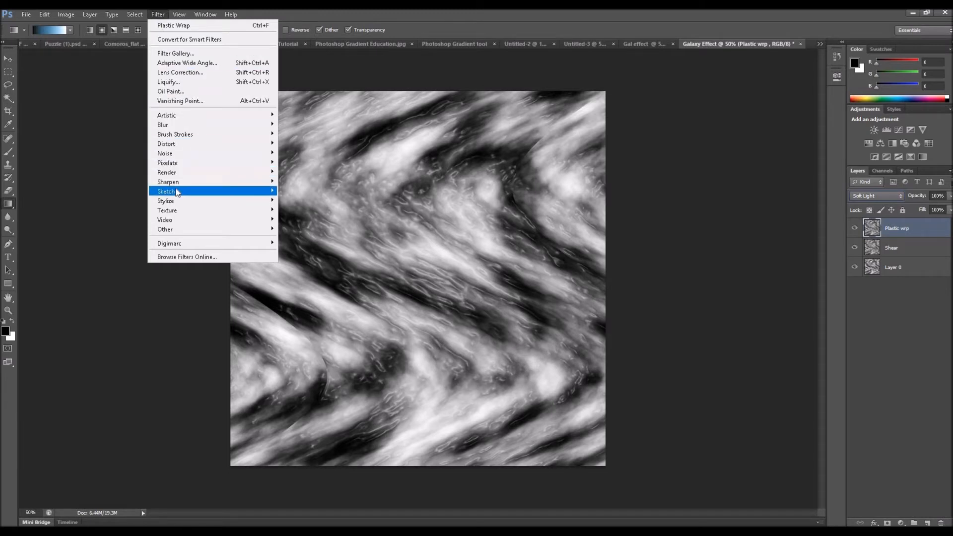
mouse_move(177, 192)
click(126, 219)
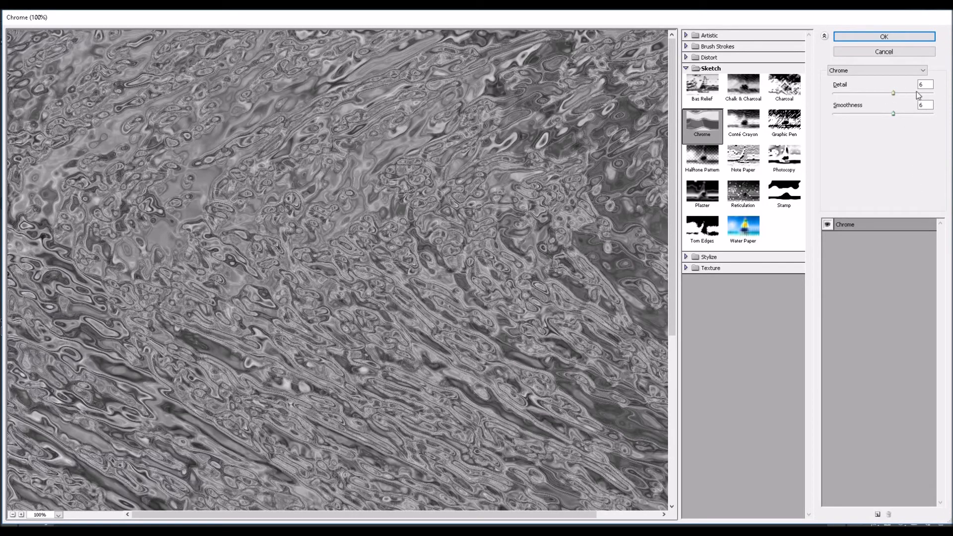
click(863, 94)
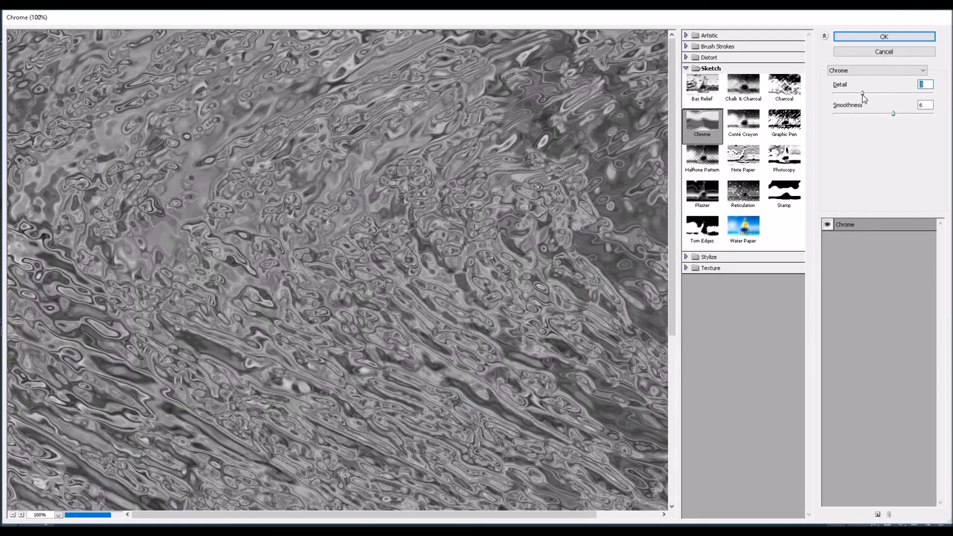
click(897, 94)
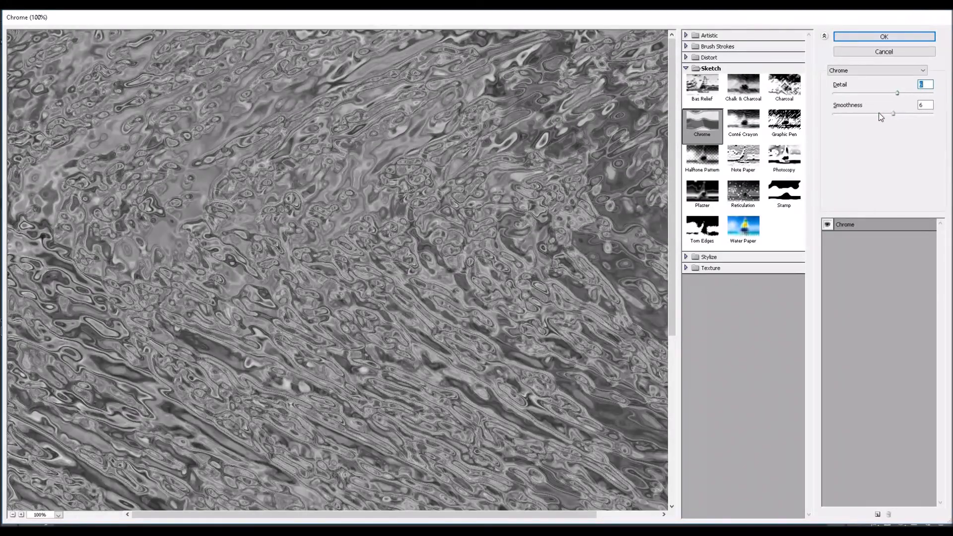
click(878, 114)
click(894, 114)
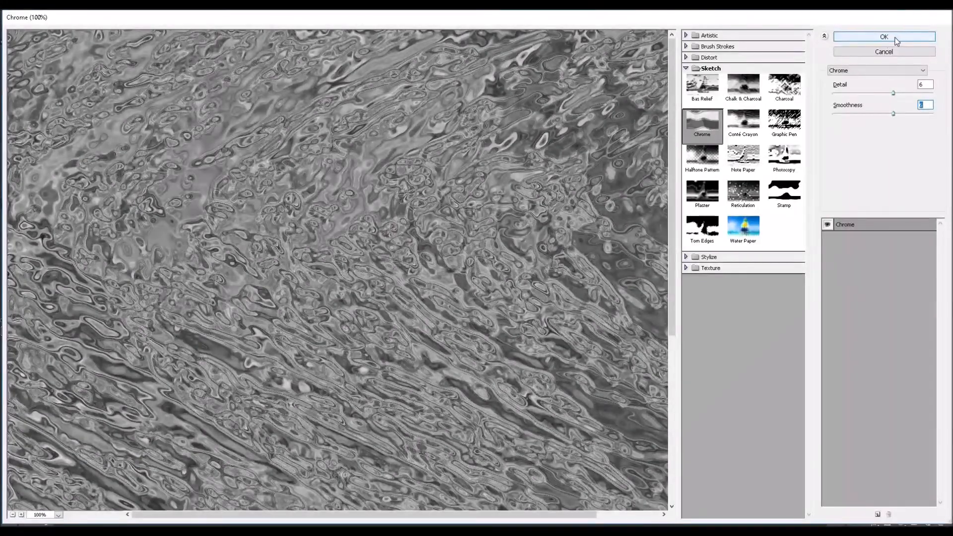
click(896, 39)
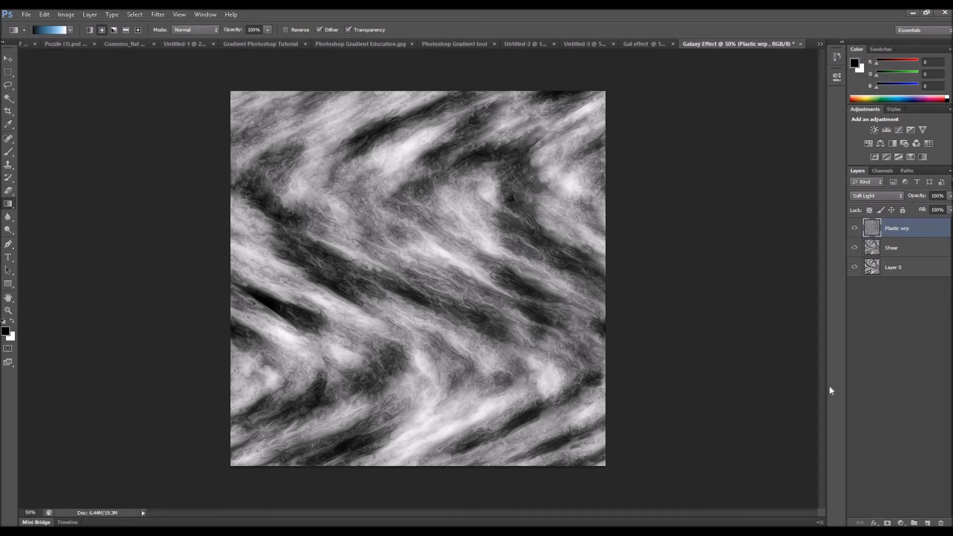
- Add a Hue/Saturation adjustment layer above the Plastic wrp layer
click(901, 523)
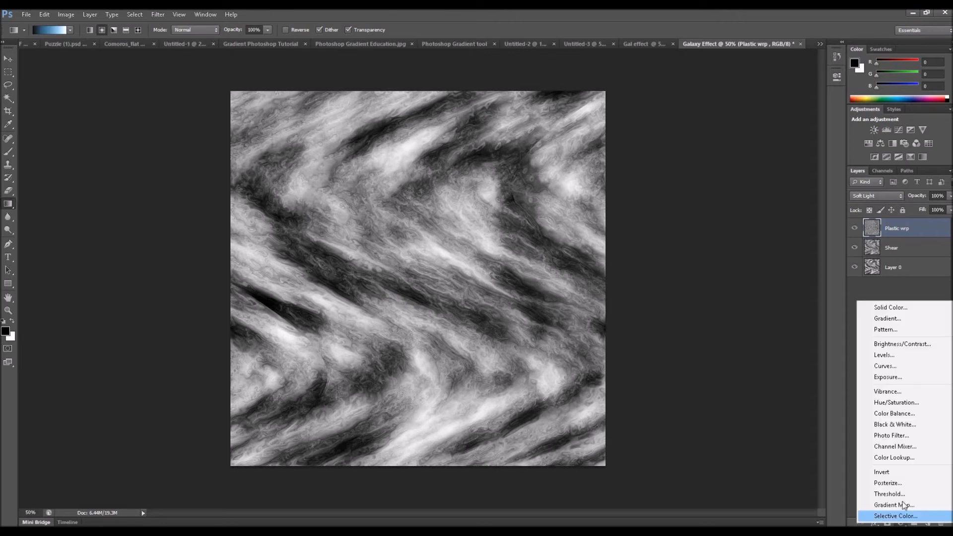
click(901, 402)
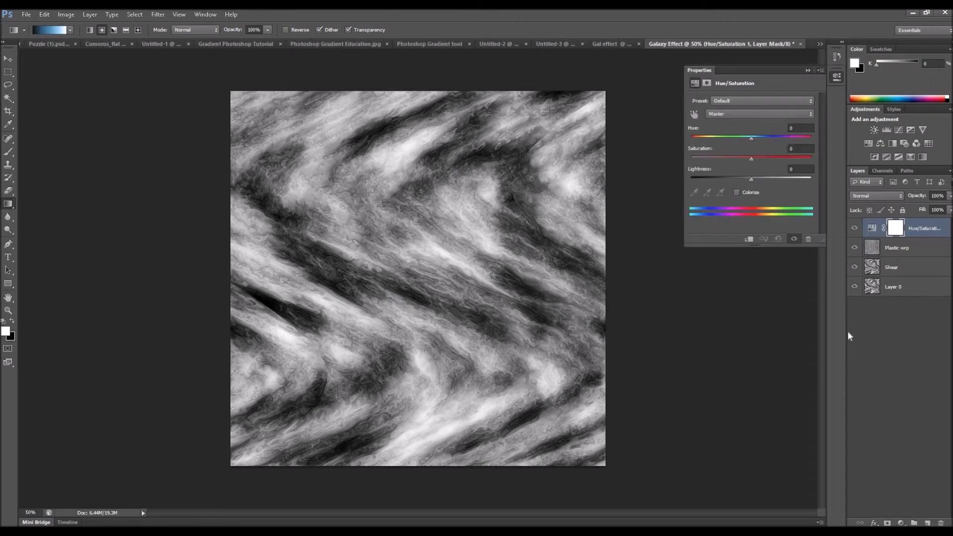
- Colorize the Hue/Saturation adjustment green with hue 140, saturation 26 and lightness -17
click(706, 83)
mouse_move(752, 136)
mouse_down()
mouse_move(767, 136)
mouse_move(750, 137)
mouse_up()
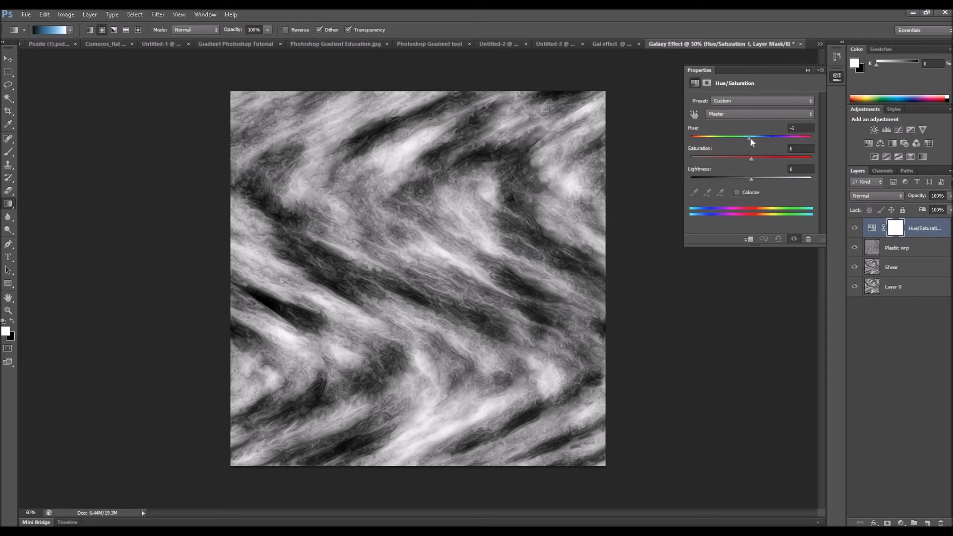
click(736, 193)
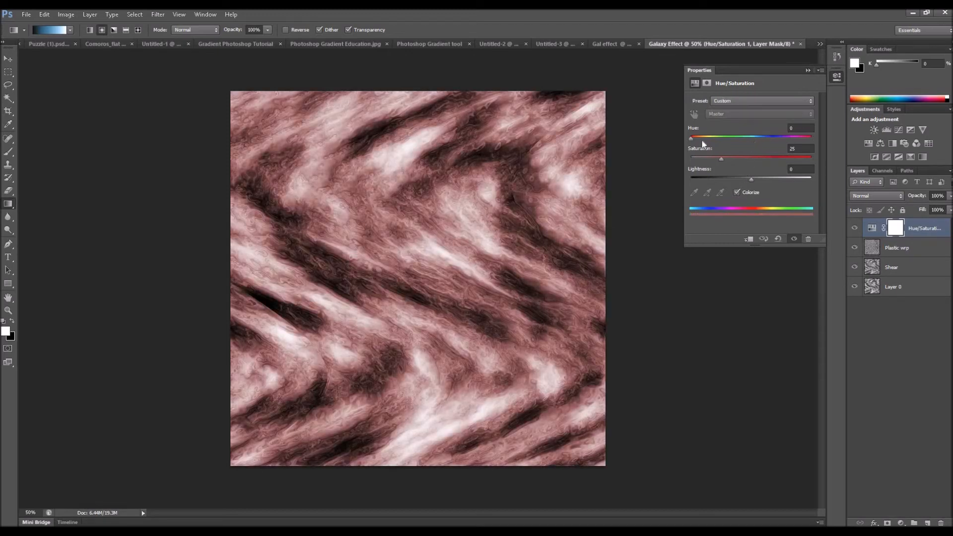
drag(707, 142, 747, 144)
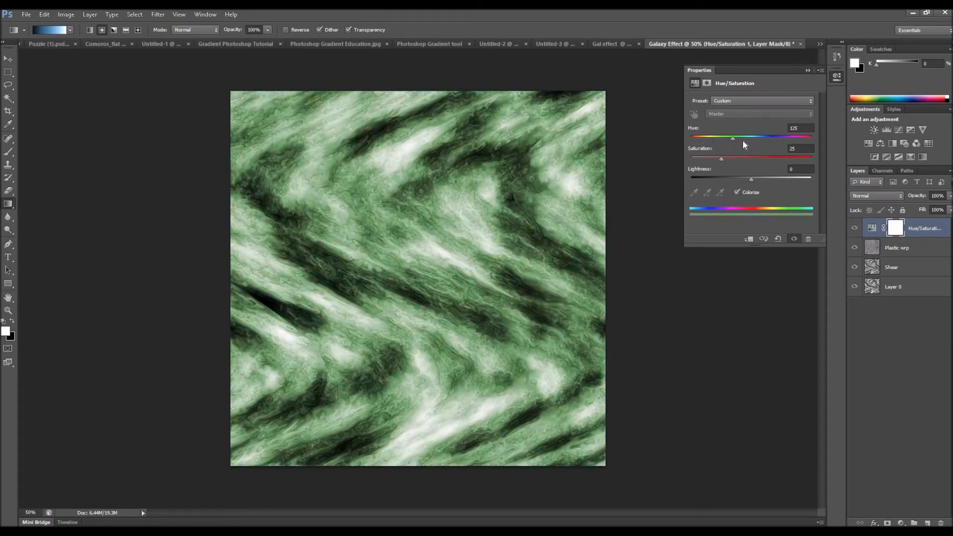
mouse_move(754, 141)
mouse_down()
mouse_move(804, 143)
mouse_move(743, 143)
mouse_up()
drag(752, 181, 747, 159)
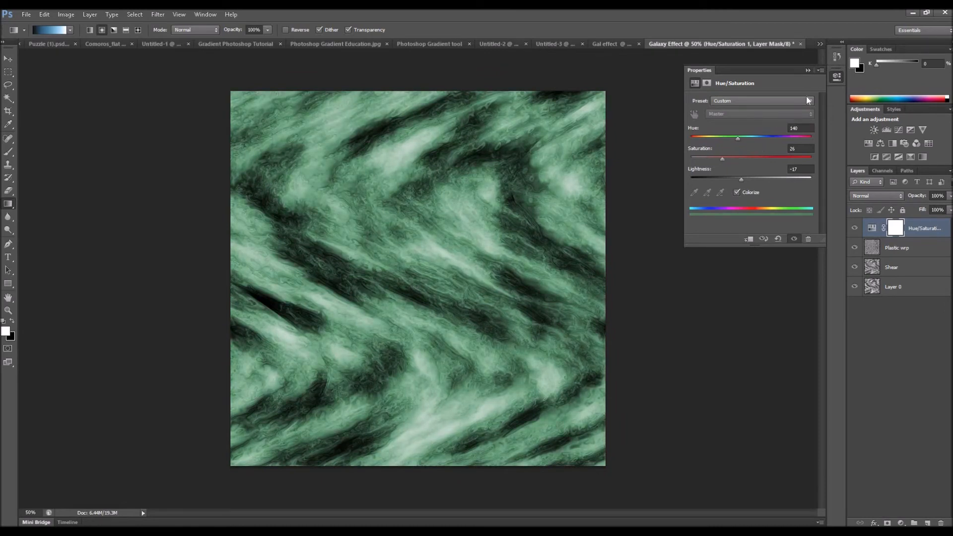
click(807, 70)
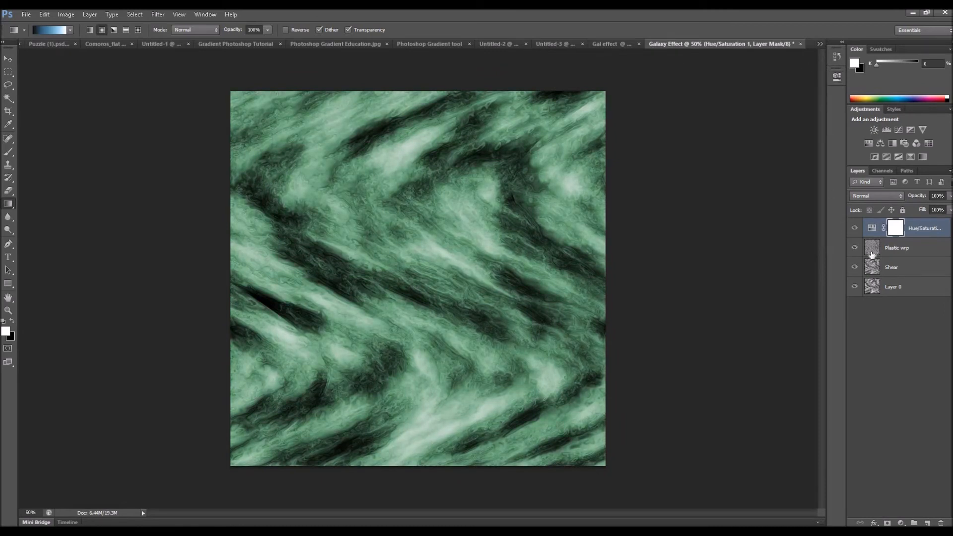
- Stamp all visible layers into a new layer above Plastic wrp and move it to the top of the layer stack
click(872, 250)
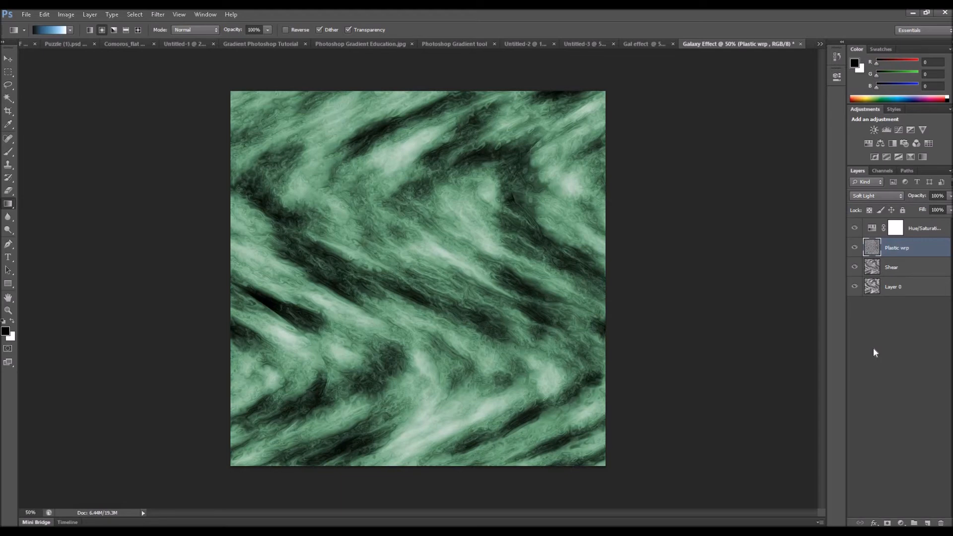
key(ctrl+shift+alt+e)
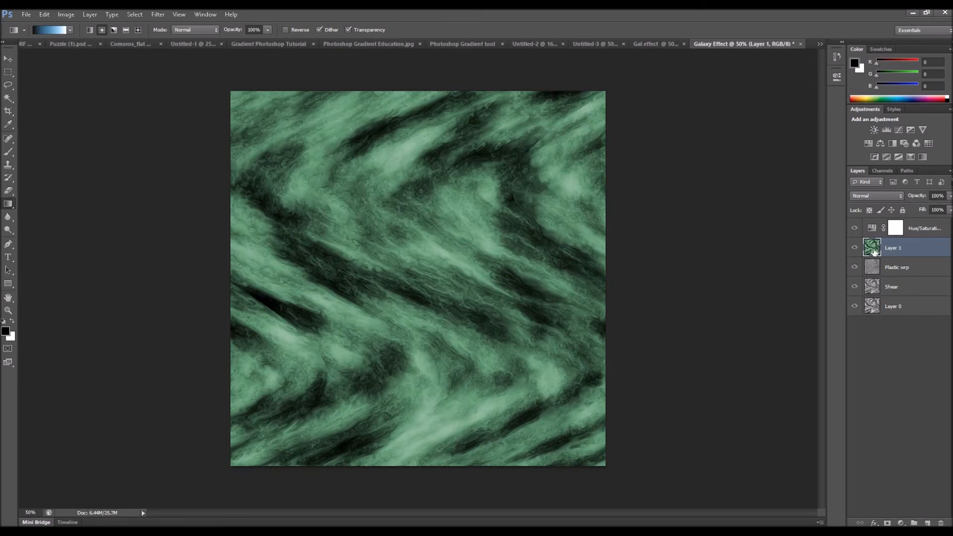
drag(874, 252, 873, 232)
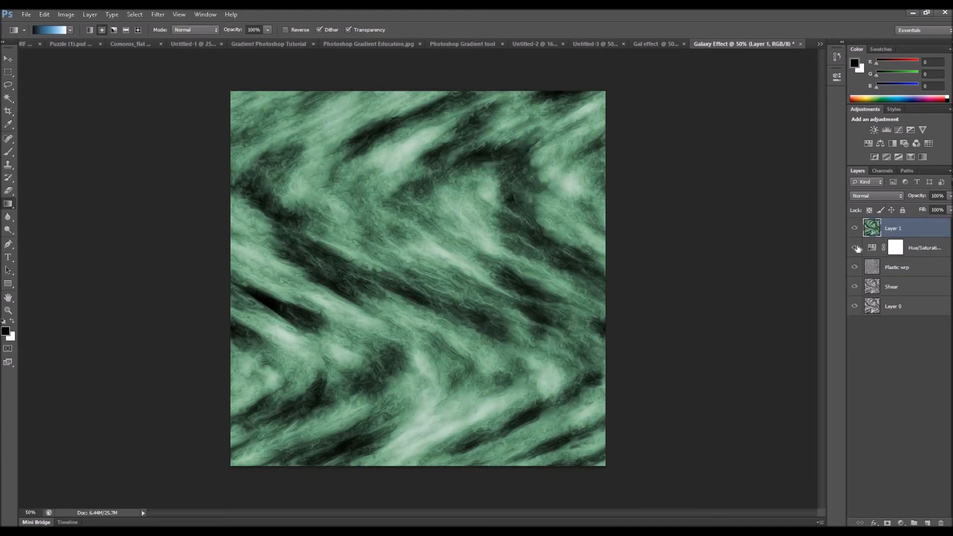
- Hide the Hue/Saturation, Plastic wrp, Shear and Layer 0 layers beneath the merged layer
click(854, 247)
click(854, 267)
click(854, 287)
click(854, 306)
- Apply the Twirl distort filter to the merged layer with an angle of 999 degrees
click(158, 14)
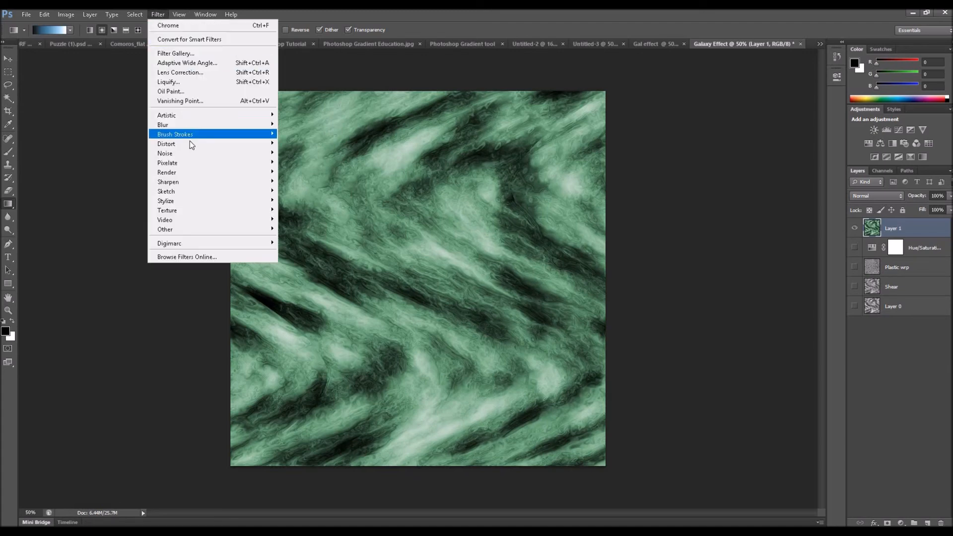
mouse_move(193, 145)
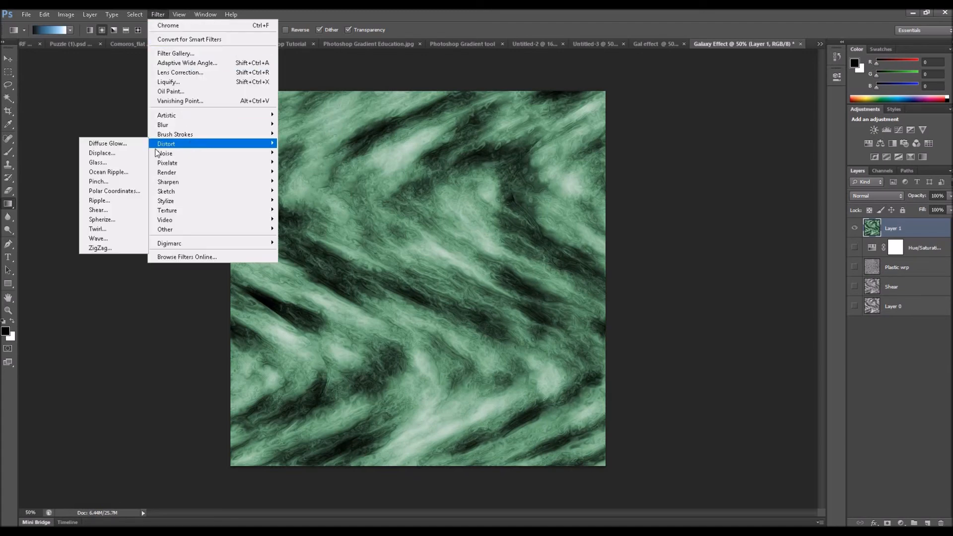
click(116, 231)
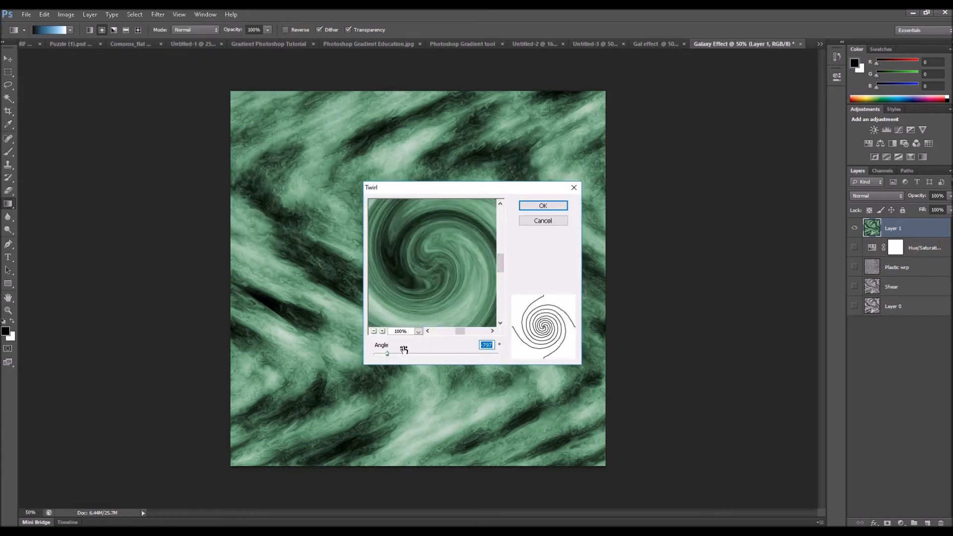
drag(388, 356, 504, 358)
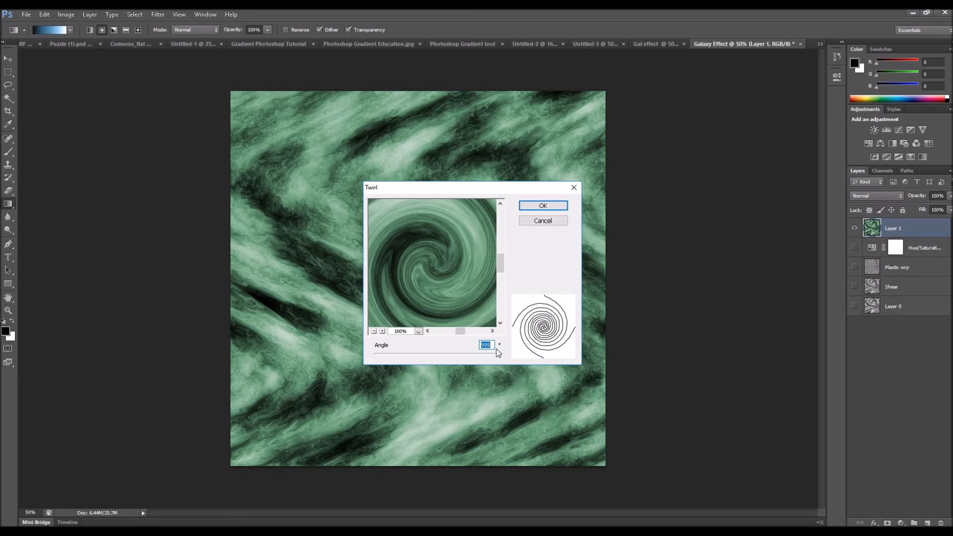
click(555, 209)
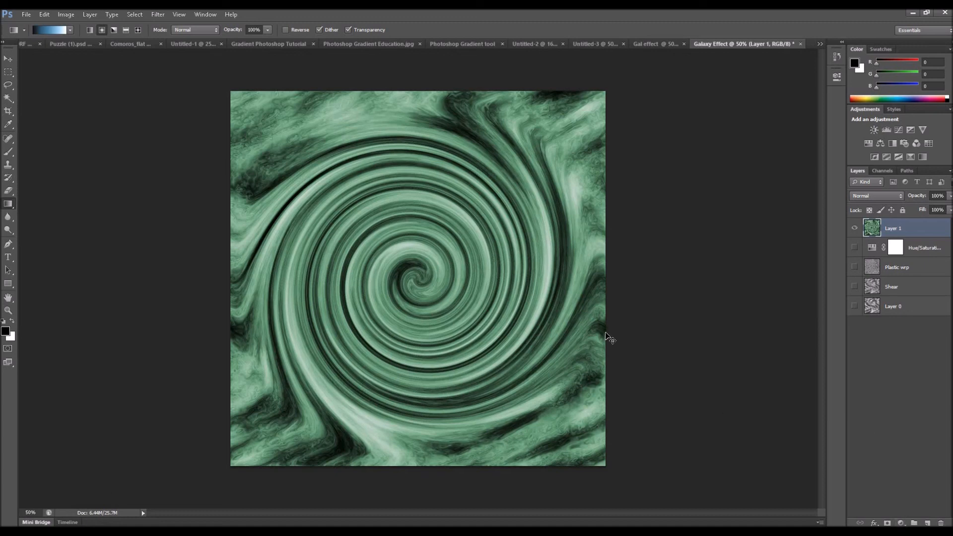
- Recolor the twirled layer a vivid blue using Hue/Saturation with Colorize enabled
key(ctrl+u)
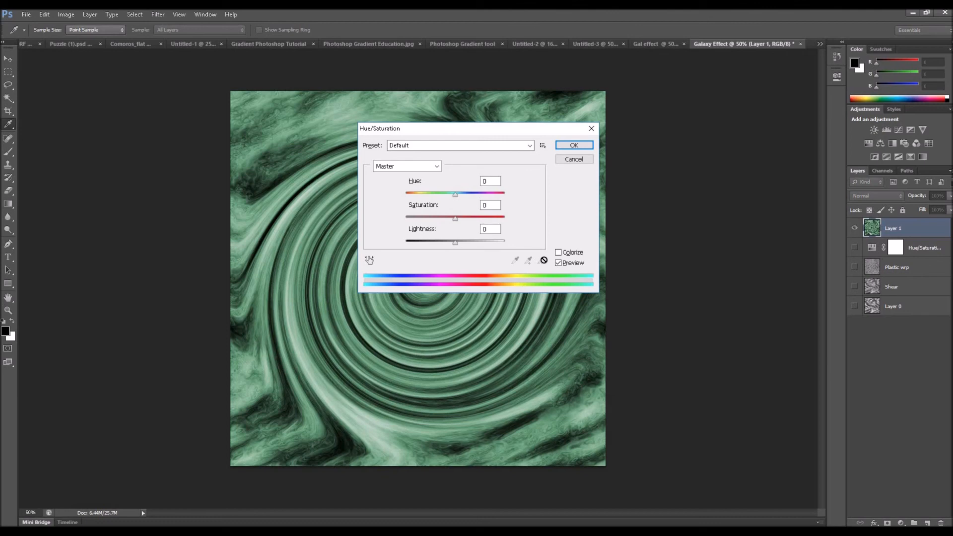
click(559, 252)
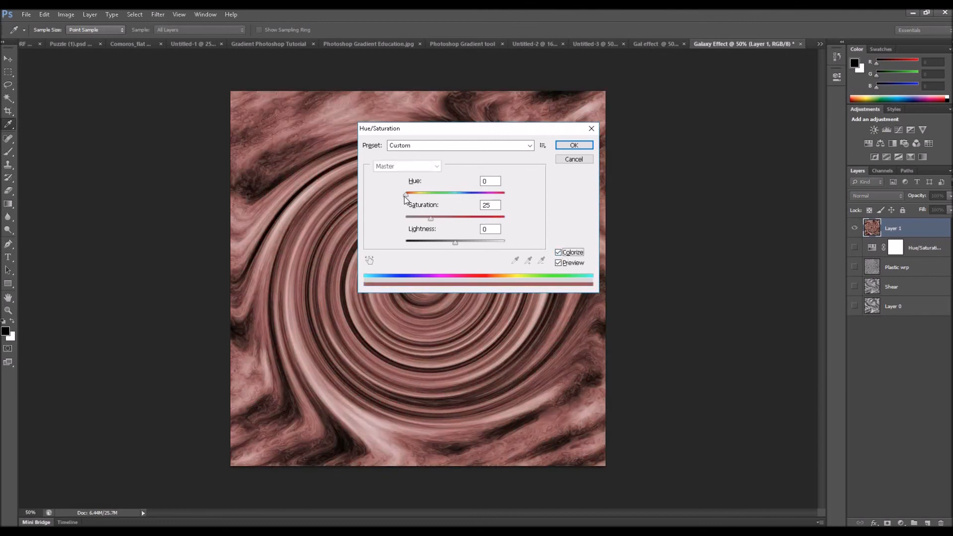
drag(406, 195, 446, 244)
click(574, 145)
key(g)
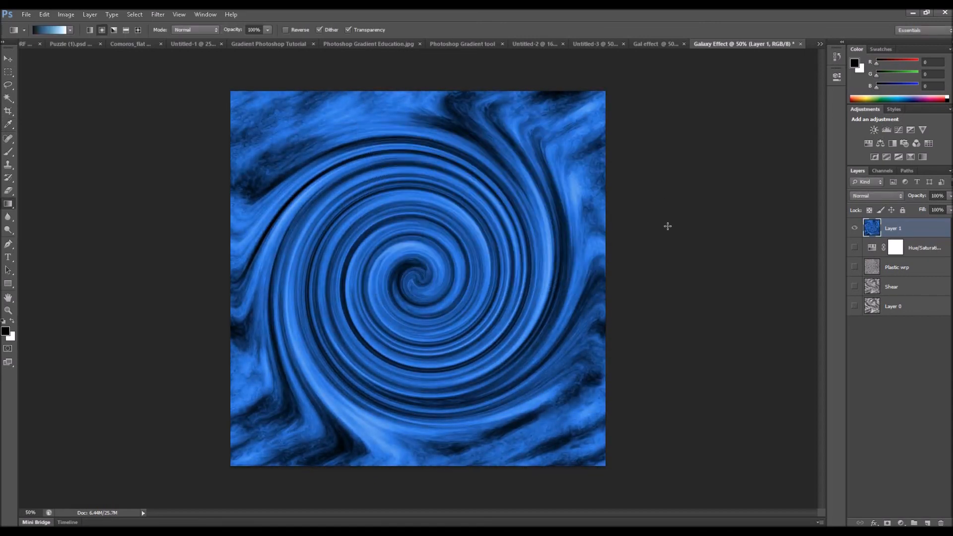